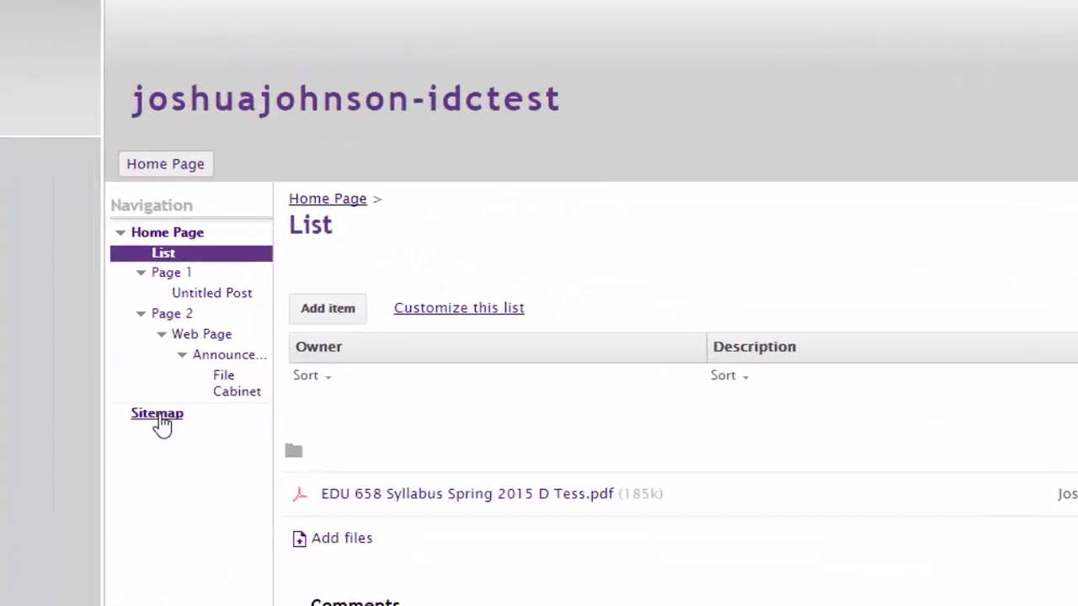
- Open the sitemap and expand Home Page, Page 1, Page 2, Web Page and Announcements to reveal File Cabinet
{"action": "left_click", "coordinate": [158, 416]}
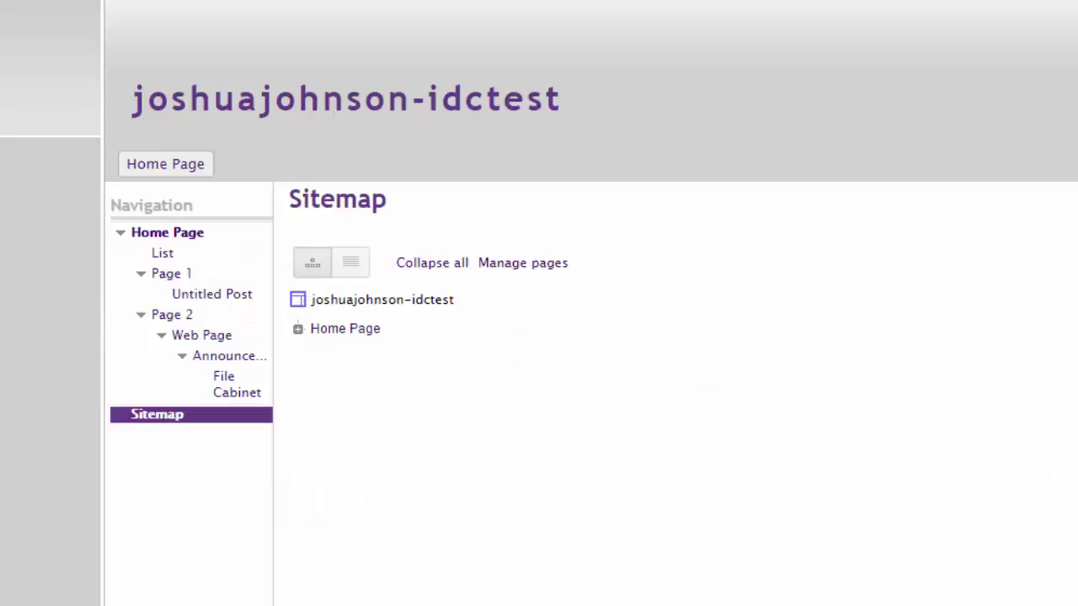
{"action": "left_click", "coordinate": [299, 329]}
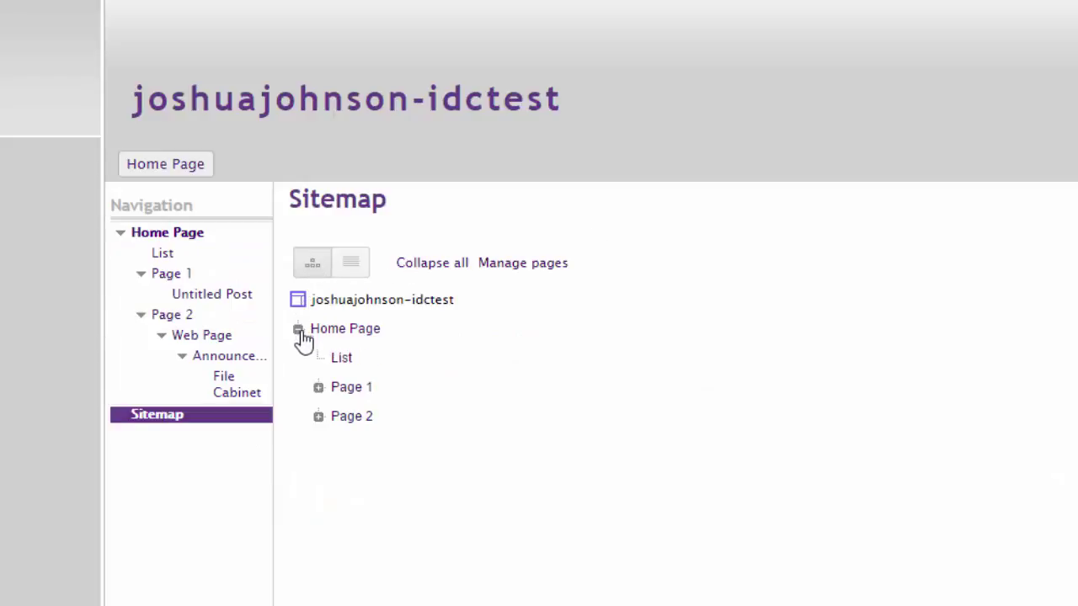
{"action": "left_click", "coordinate": [319, 387]}
{"action": "left_click", "coordinate": [319, 447]}
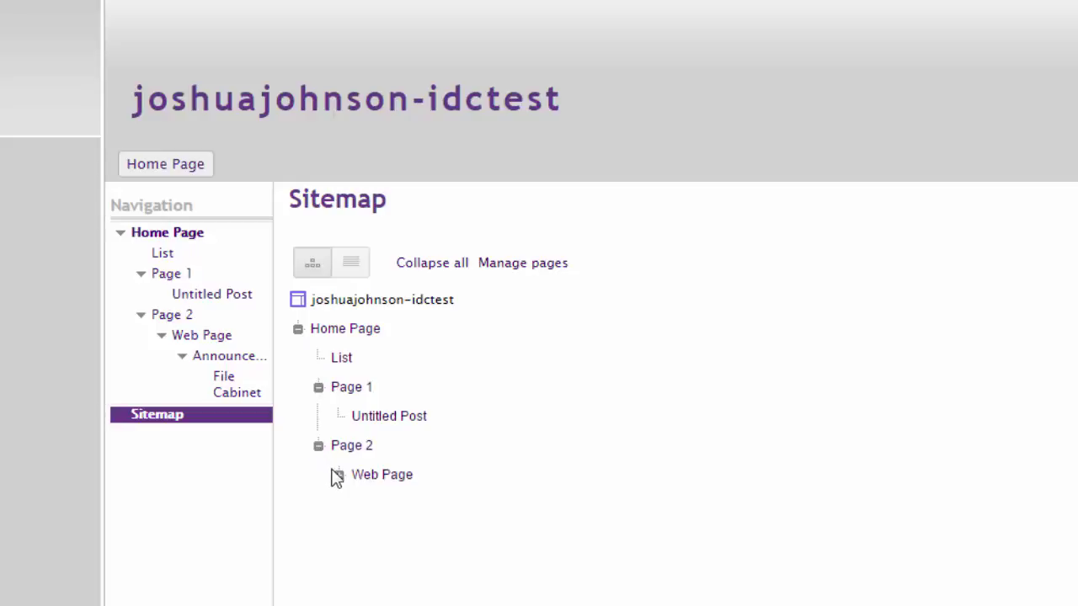
{"action": "left_click", "coordinate": [340, 475]}
{"action": "left_click", "coordinate": [360, 506]}
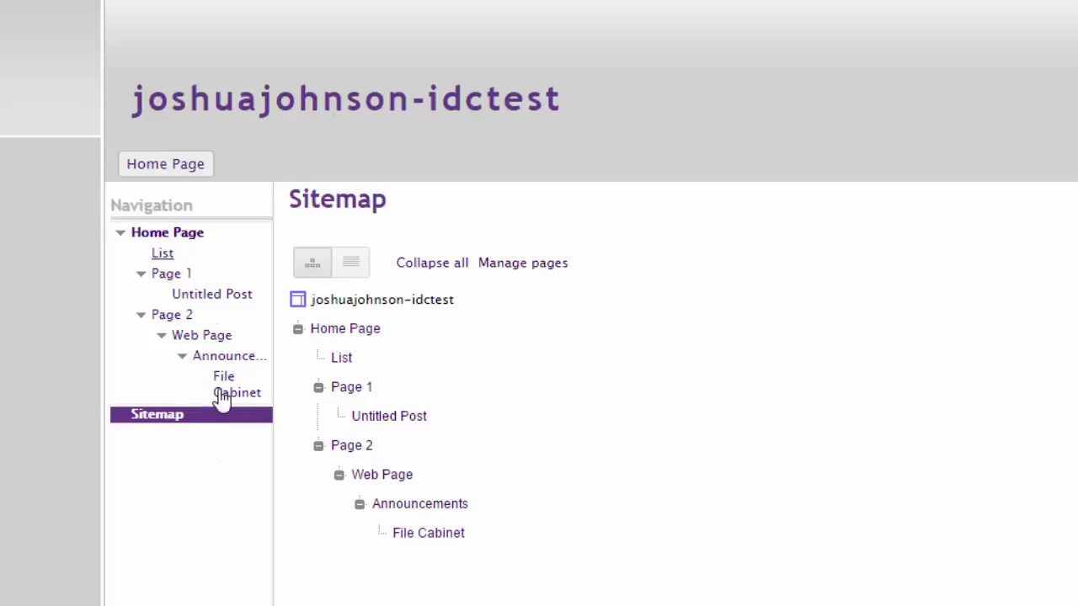
- In Manage pages, expand the full tree and drag nested pages like File Cabinet directly under Home Page
{"action": "left_click", "coordinate": [541, 265]}
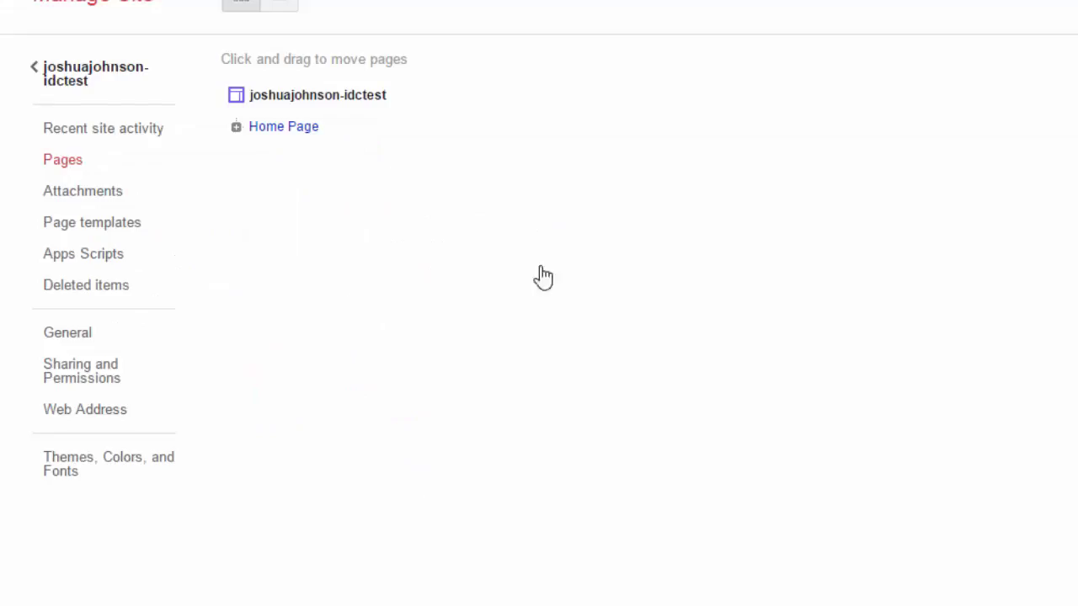
{"action": "left_click", "coordinate": [237, 127]}
{"action": "left_click", "coordinate": [257, 184]}
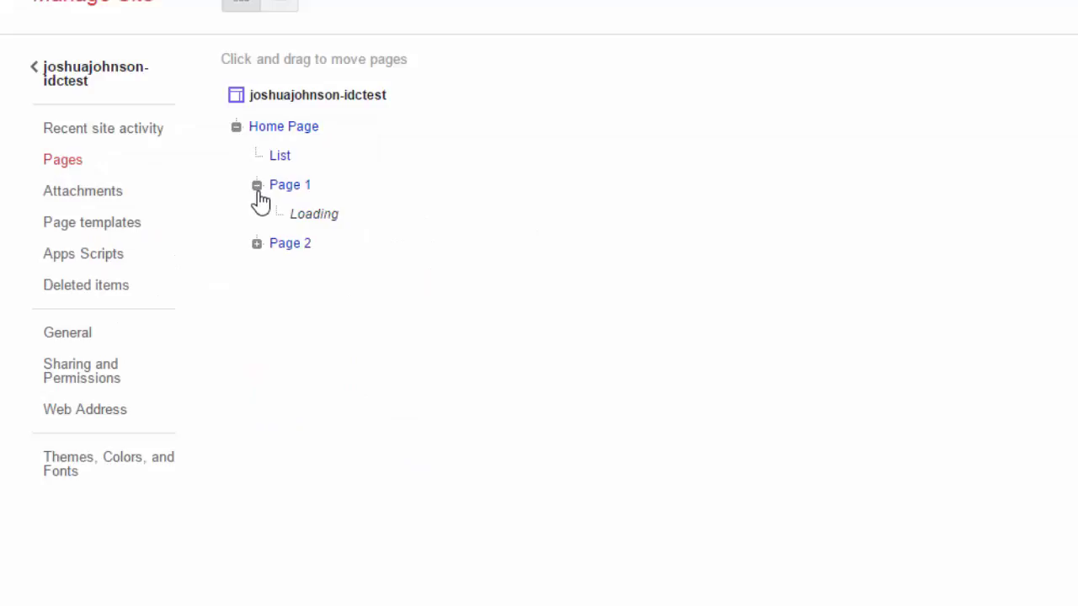
{"action": "left_click", "coordinate": [257, 244]}
{"action": "left_click", "coordinate": [277, 272]}
{"action": "left_click", "coordinate": [299, 302]}
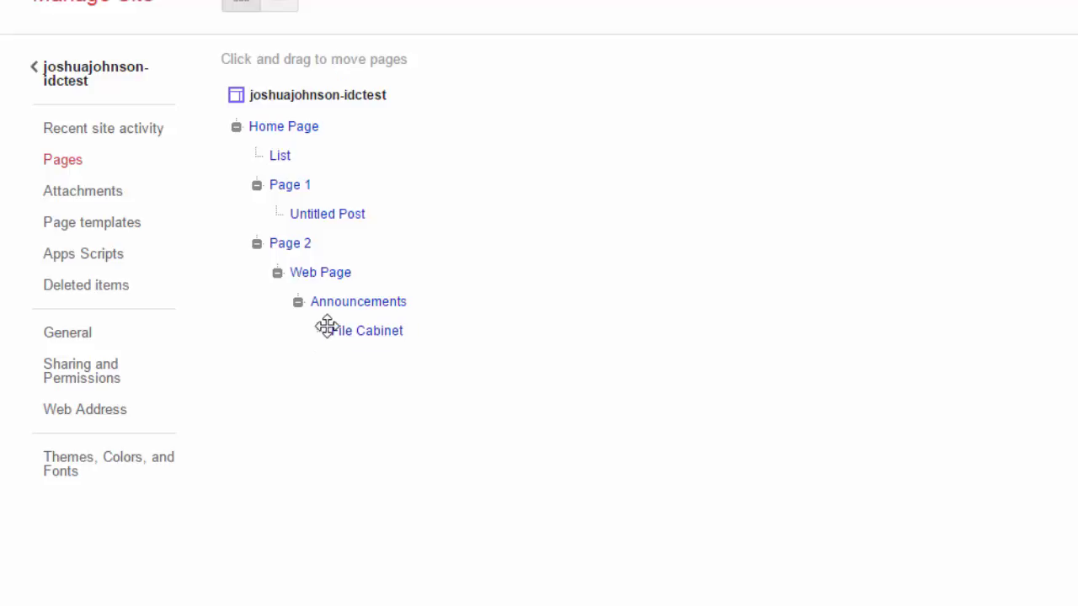
{"action": "left_click_drag", "start_coordinate": [311, 321], "coordinate": [239, 131]}
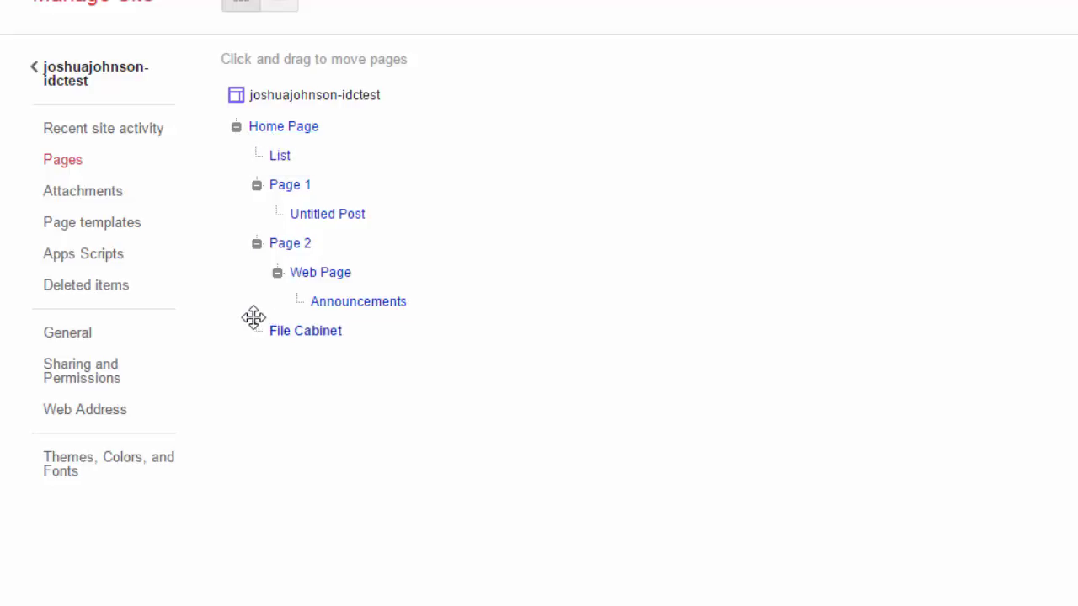
{"action": "left_click_drag", "start_coordinate": [263, 327], "coordinate": [278, 196]}
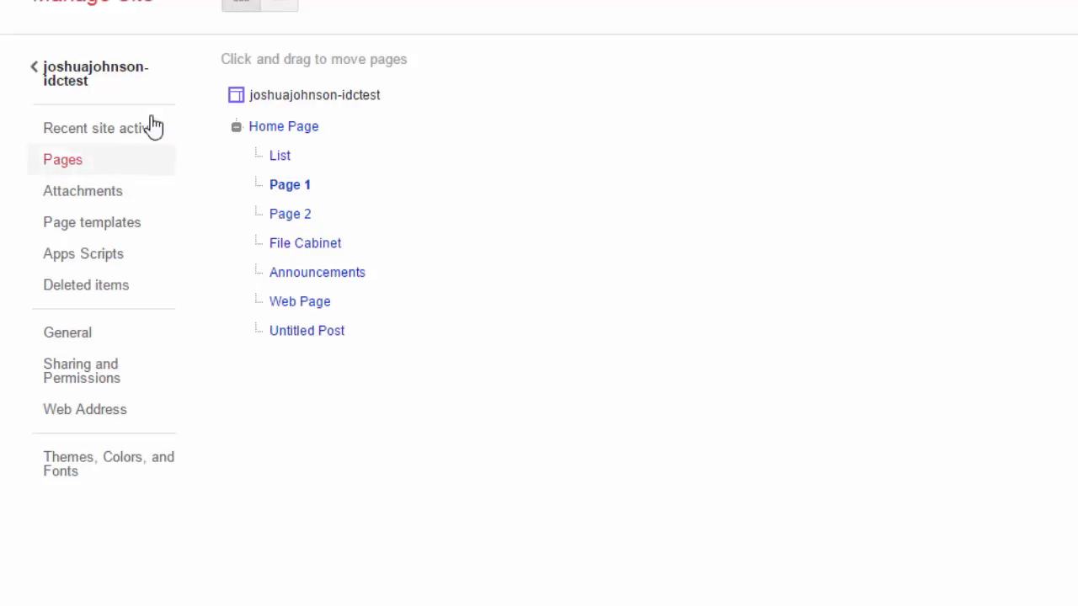
- View the Home Page and toggle its navigation list to confirm all pages sit at one level
{"action": "left_click", "coordinate": [86, 88]}
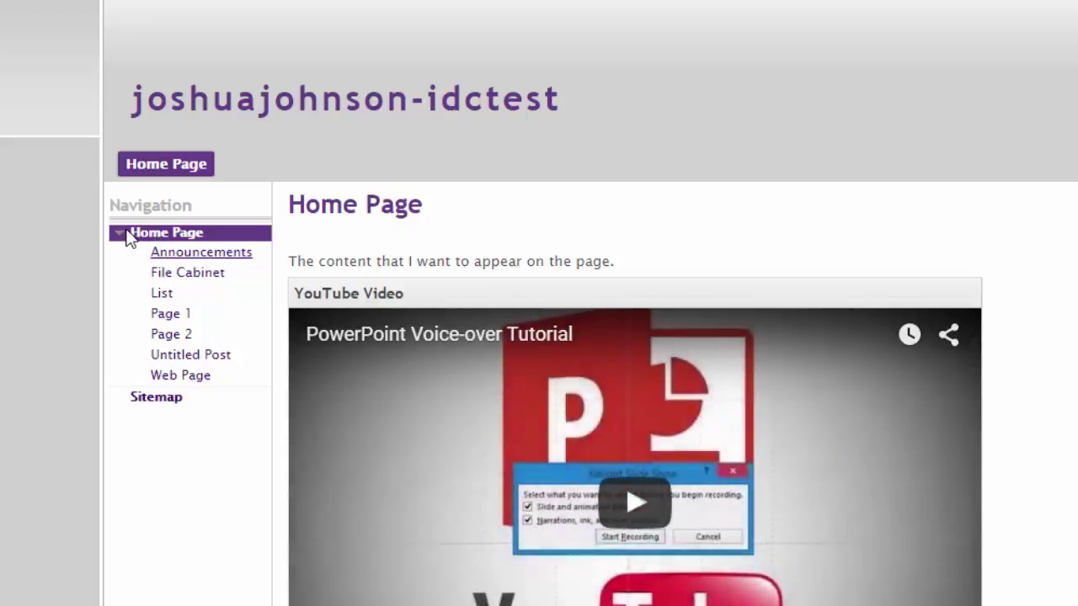
{"action": "left_click", "coordinate": [120, 232]}
{"action": "left_click", "coordinate": [121, 231]}
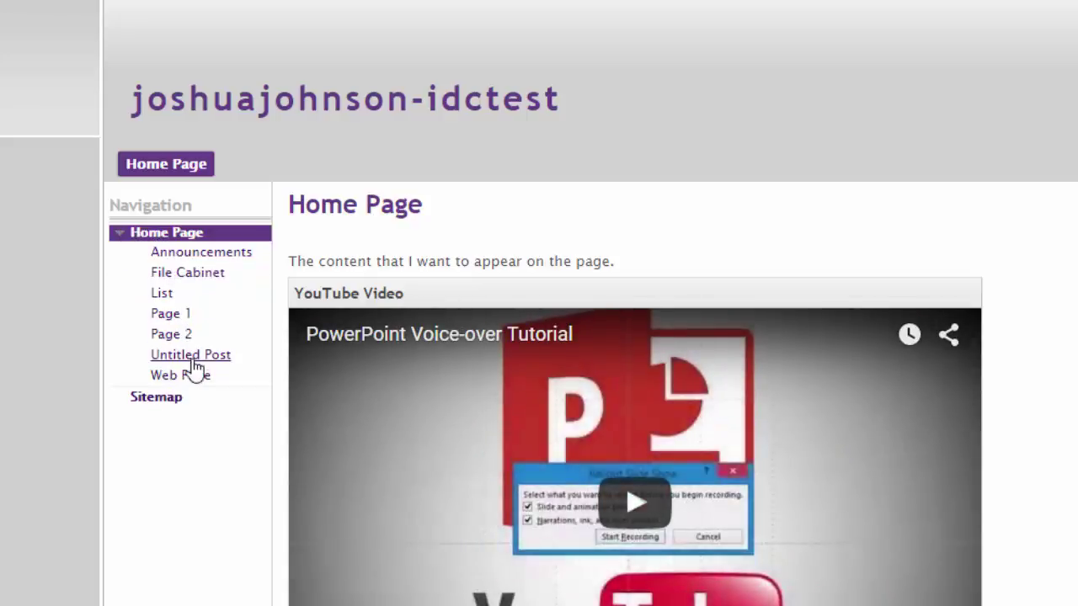
{"action": "scroll", "coordinate": [544, 340], "scroll_direction": "down", "scroll_amount": 4}
{"action": "scroll", "coordinate": [544, 336], "scroll_direction": "up", "scroll_amount": 4}
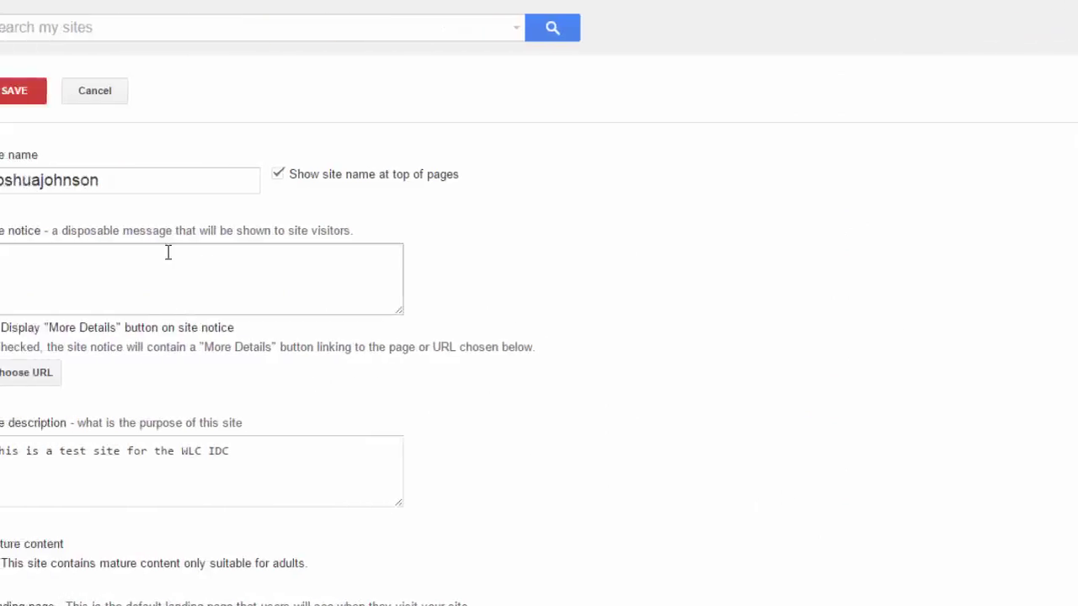
- Replace the site name with the owner's first name plus 'IDC Sample', save, and return to the Home Page
{"action": "left_click", "coordinate": [321, 187]}
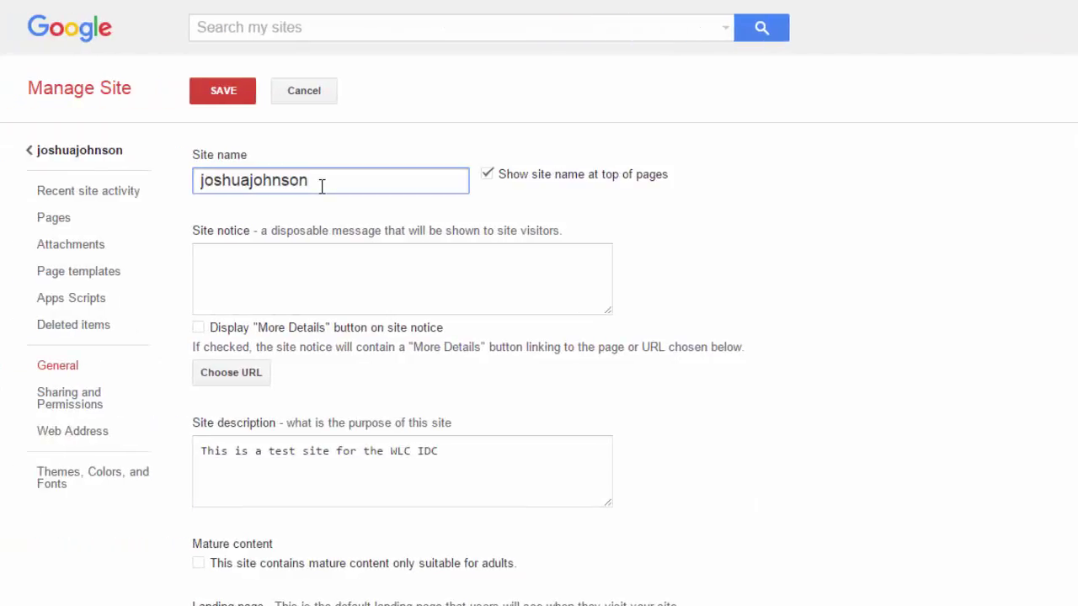
{"action": "type", "text": "-idctest"}
{"action": "left_click_drag", "start_coordinate": [379, 187], "coordinate": [195, 208]}
{"action": "type", "text": "Josh"}
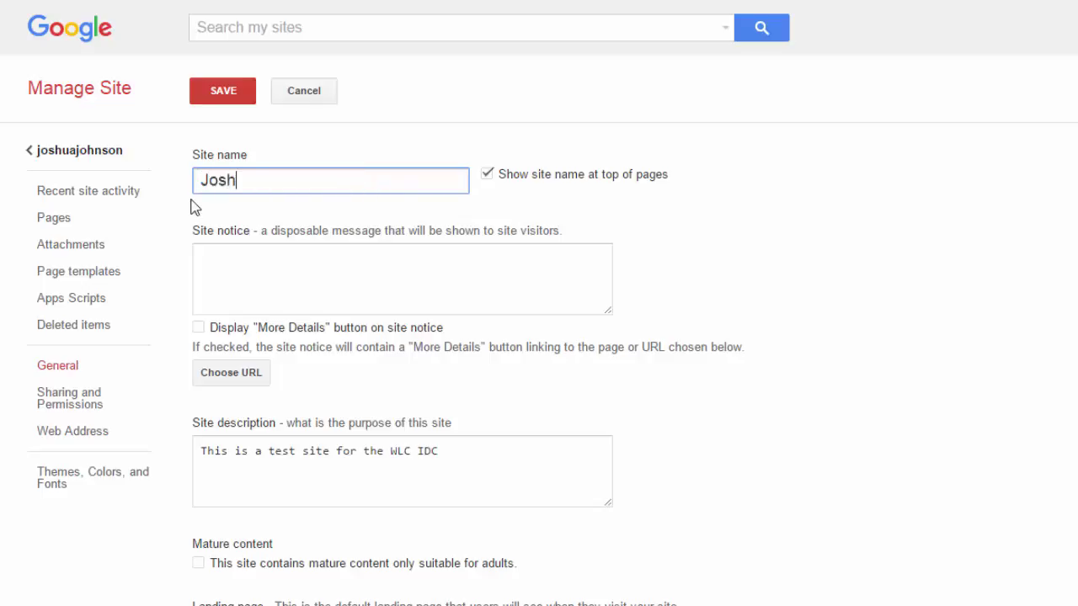
{"action": "type", "text": "ua's IDC Sample"}
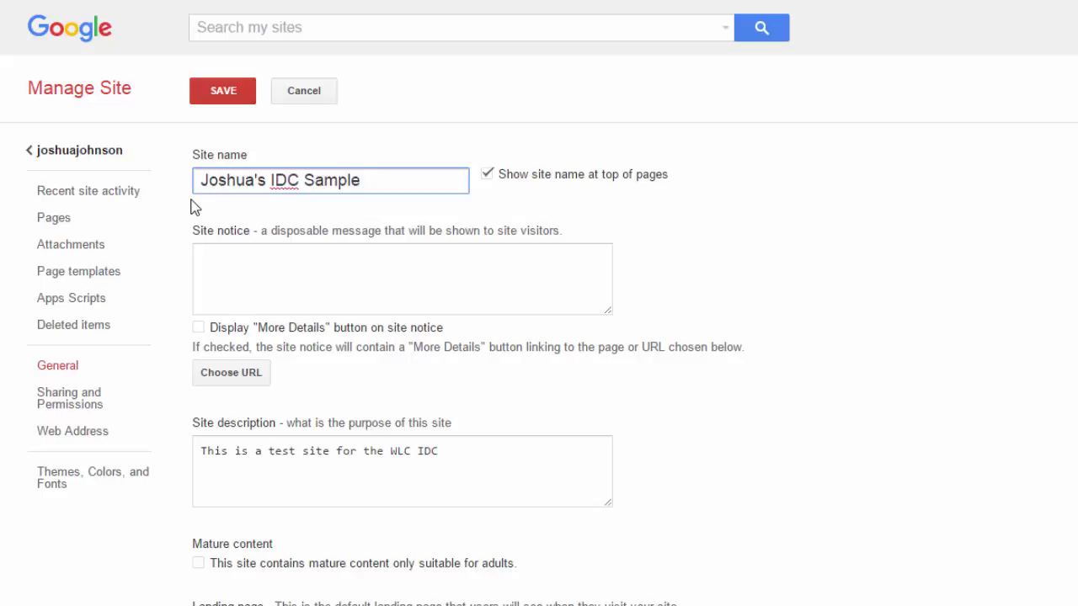
{"action": "left_click", "coordinate": [221, 99]}
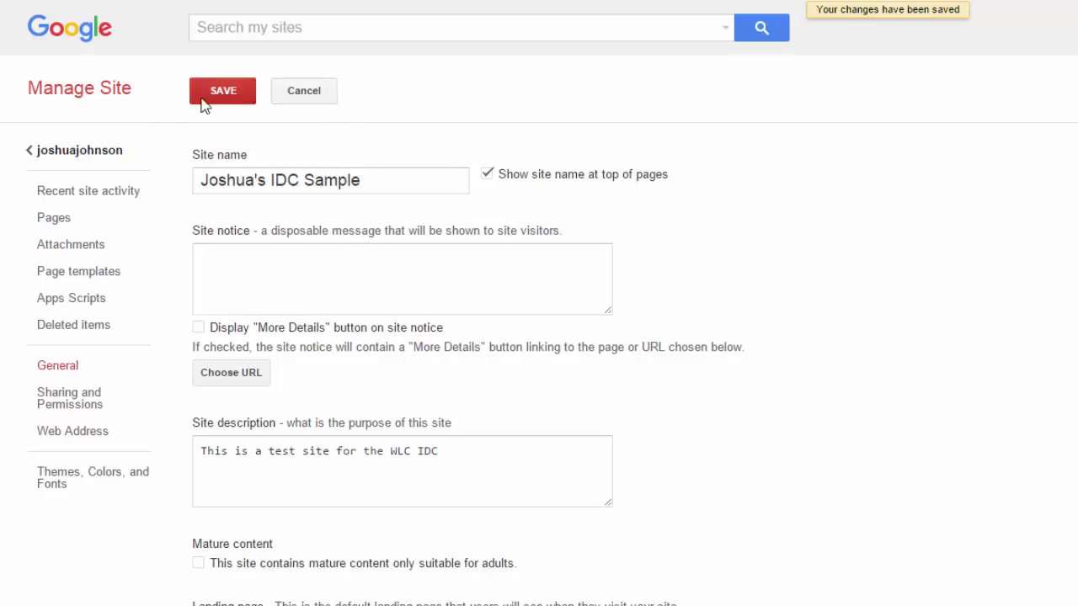
{"action": "left_click", "coordinate": [98, 156]}
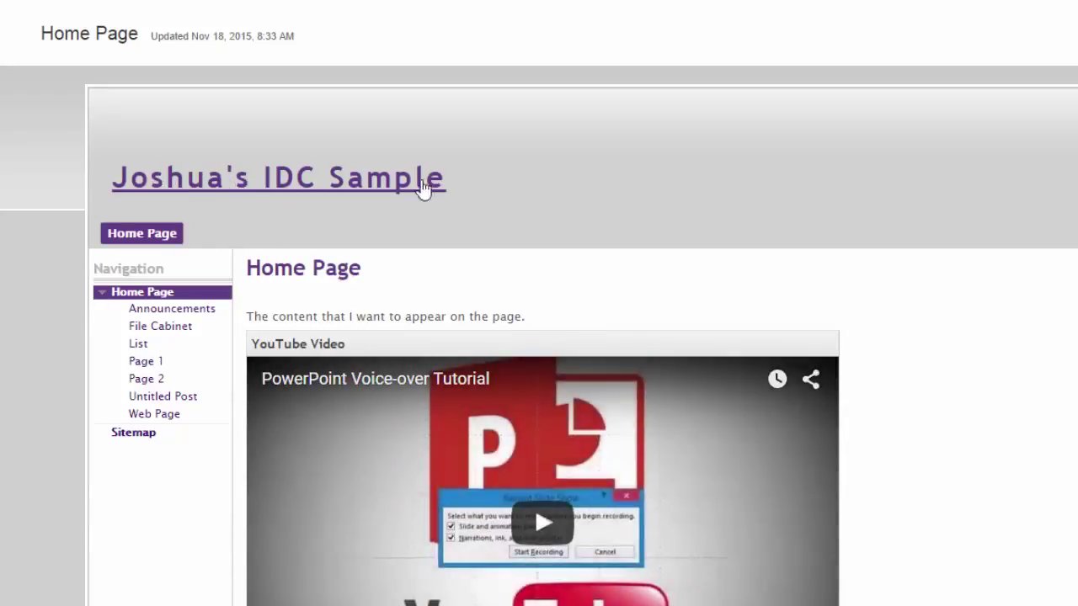
- Go full screen, browse Announcements and File Cabinet (cancelling Add link), then open Web Page
{"action": "key", "text": "F11"}
{"action": "key", "text": "F11"}
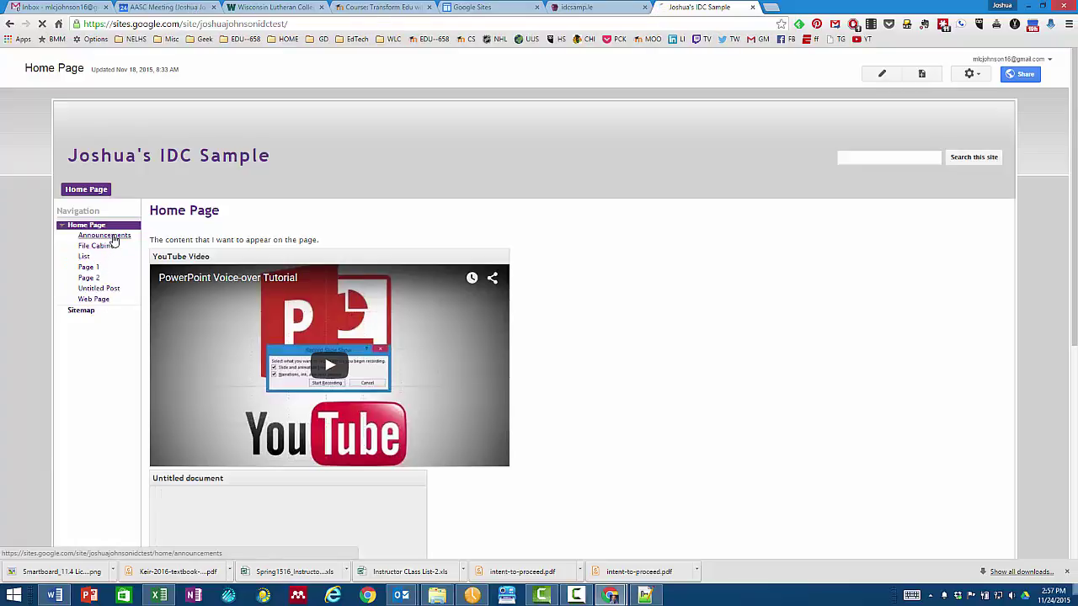
{"action": "left_click", "coordinate": [105, 236]}
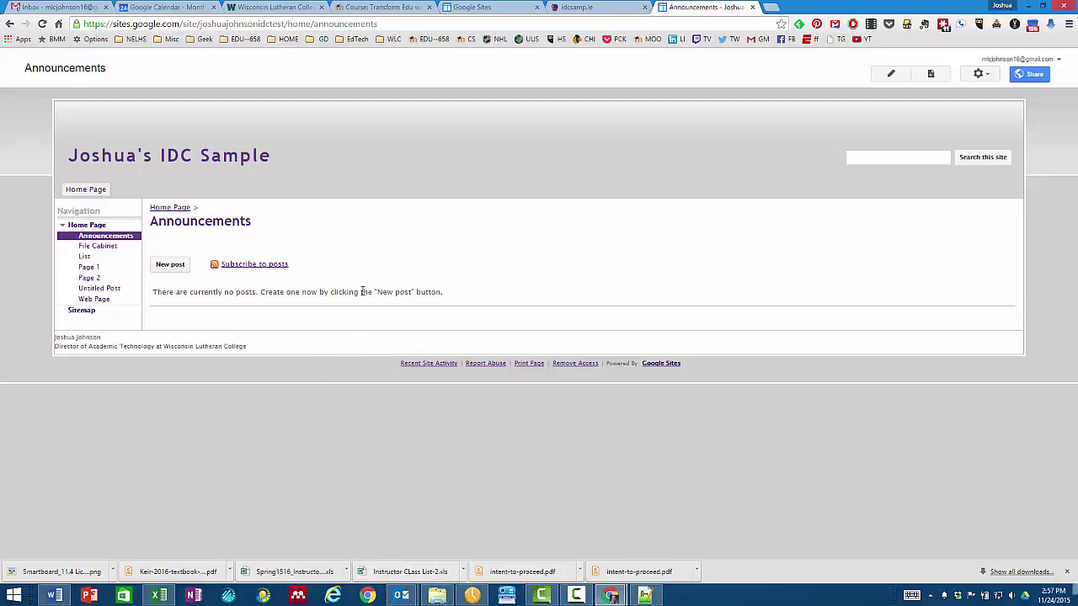
{"action": "left_click", "coordinate": [104, 245]}
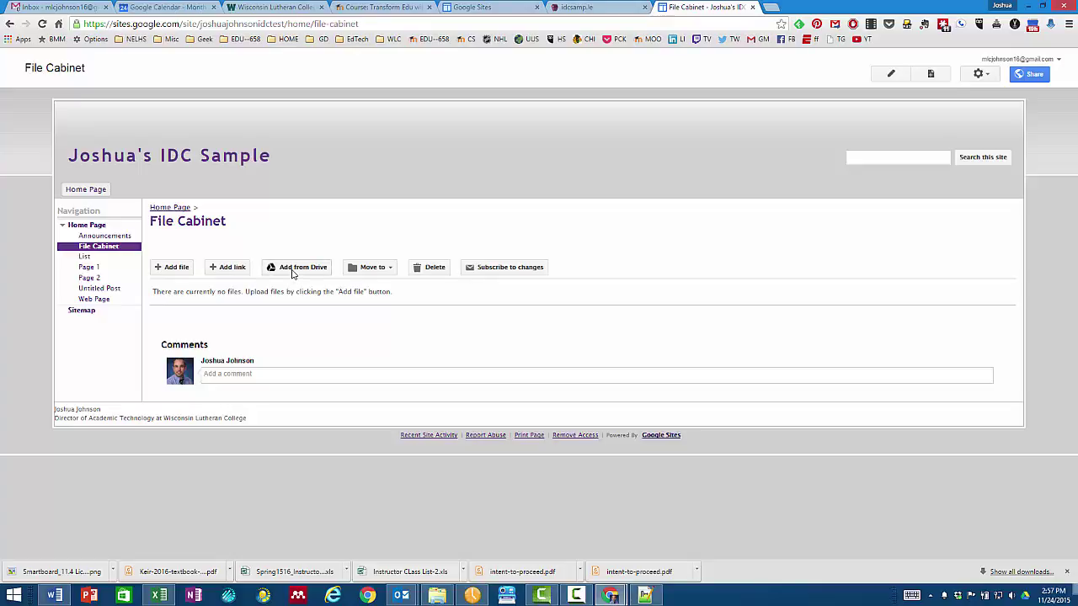
{"action": "left_click", "coordinate": [216, 270]}
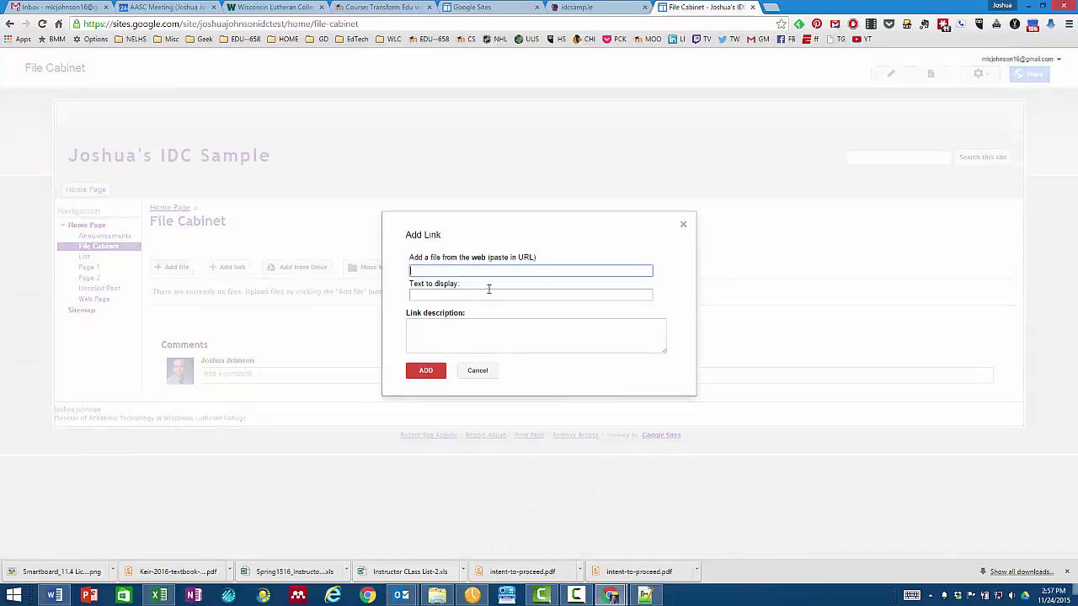
{"action": "left_click", "coordinate": [479, 371]}
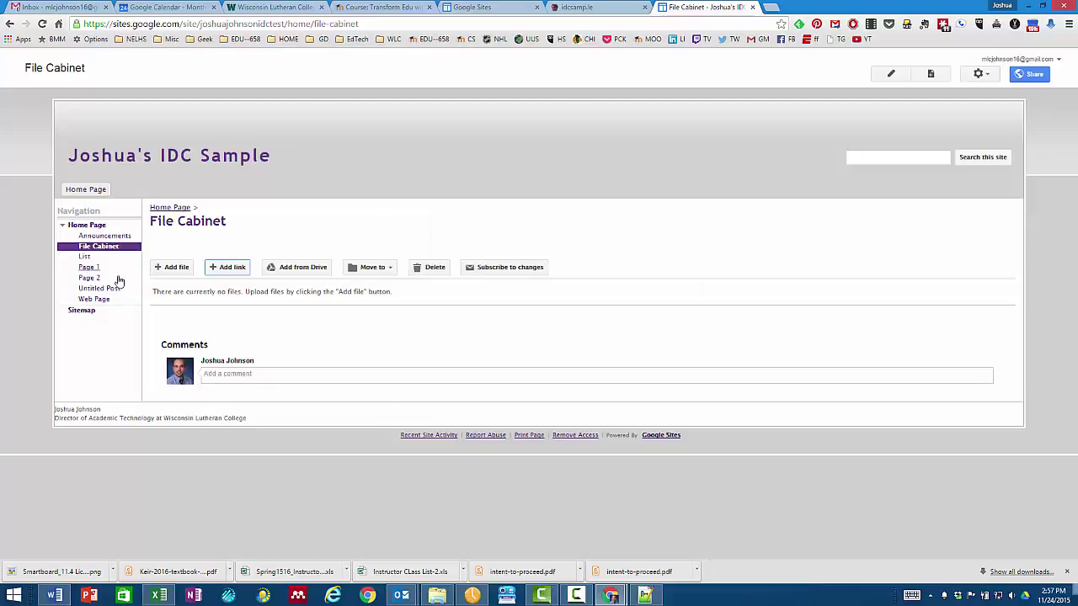
{"action": "left_click", "coordinate": [96, 300]}
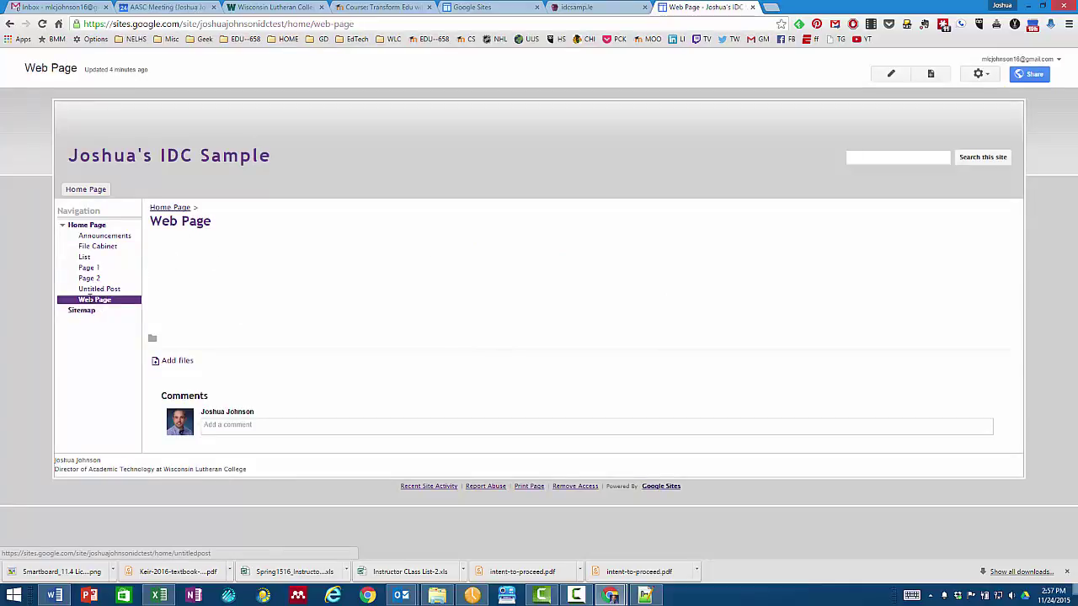
- Edit the Web Page and insert the 'EDU–658 Week 5 Intro (CRP)' YouTube video gadget
{"action": "left_click", "coordinate": [891, 74]}
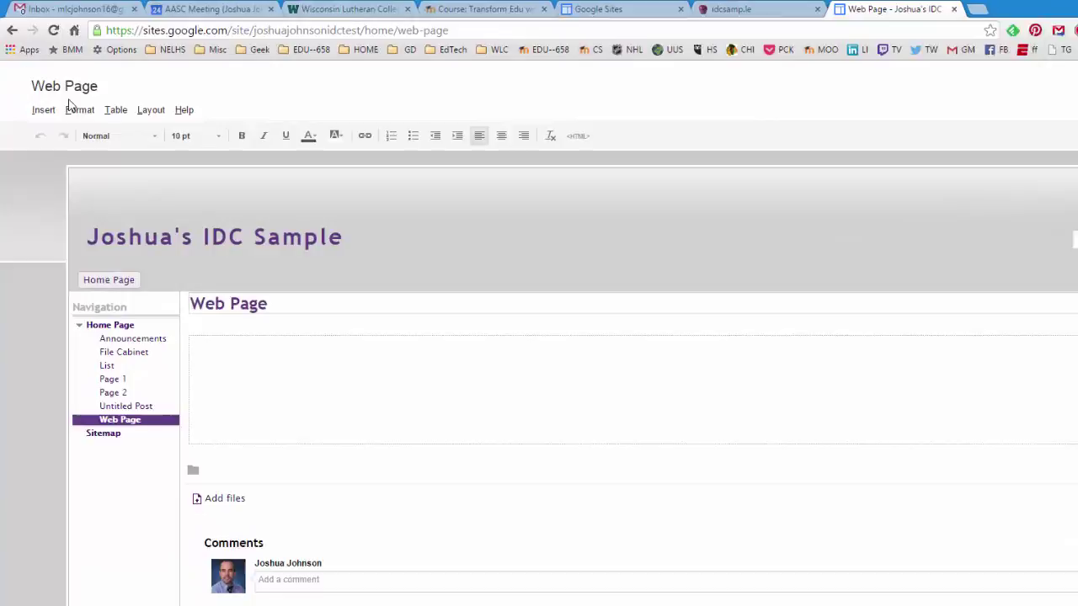
{"action": "left_click", "coordinate": [34, 86]}
{"action": "left_click", "coordinate": [63, 87]}
{"action": "mouse_move", "coordinate": [53, 135]}
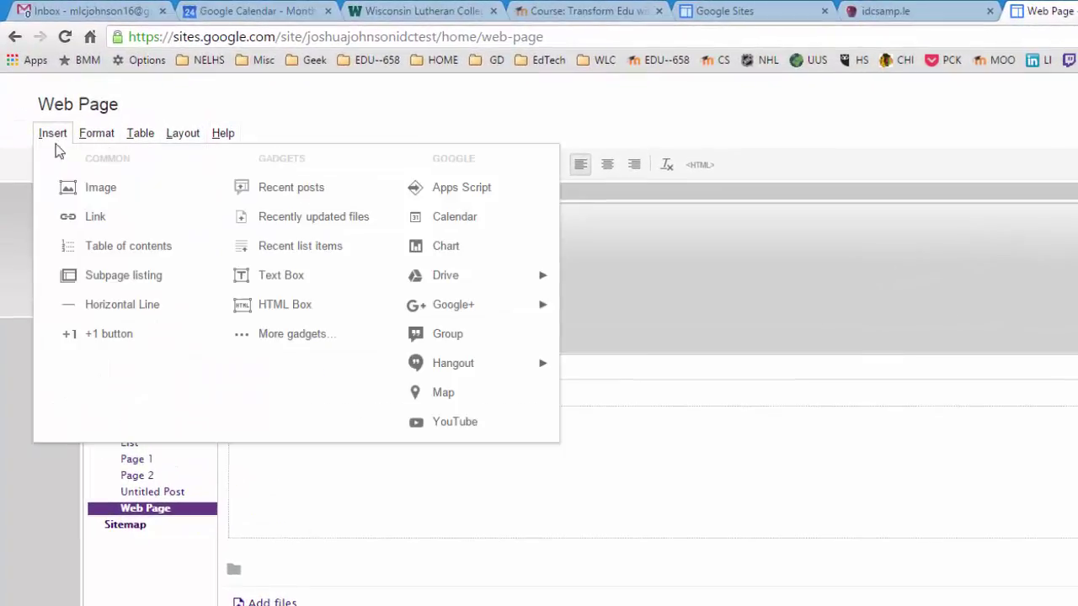
{"action": "left_click", "coordinate": [450, 423]}
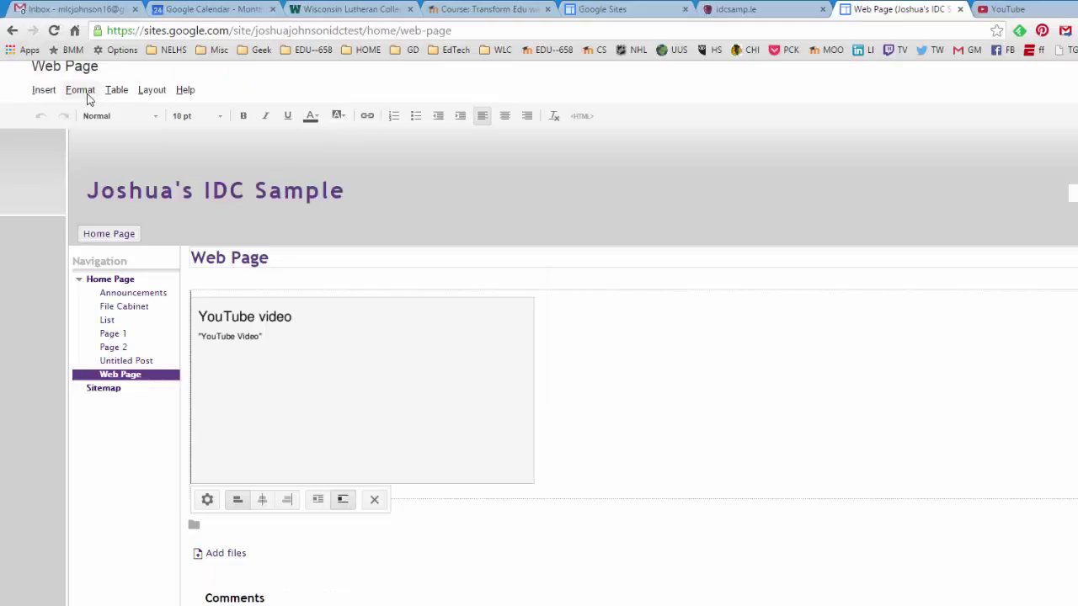
- Switch to the Three column (simple) layout, paste the video URL into another YouTube gadget, and save
{"action": "left_click", "coordinate": [152, 90]}
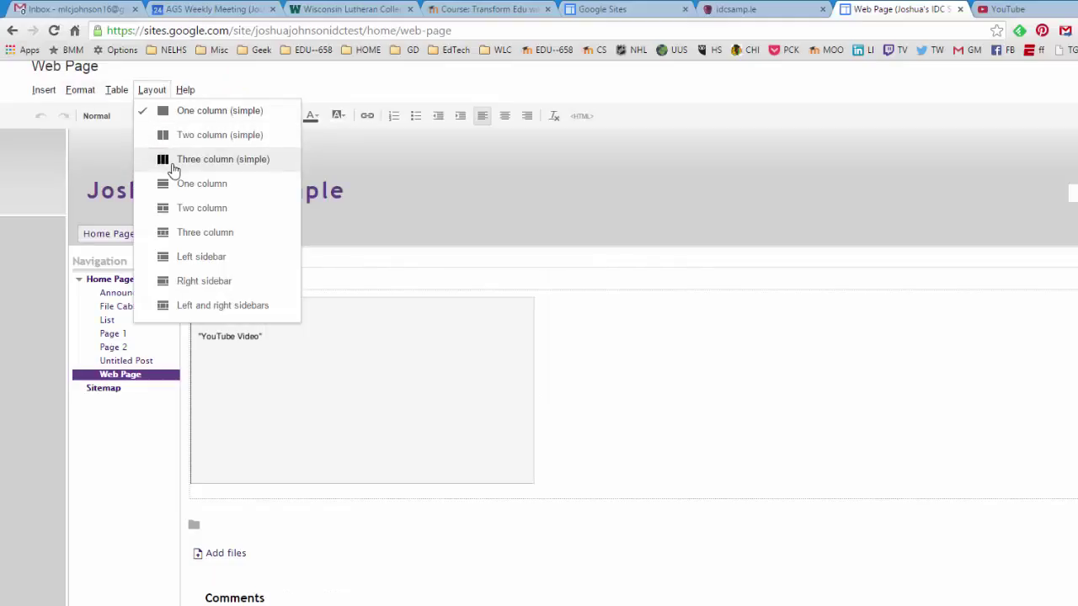
{"action": "left_click", "coordinate": [173, 168]}
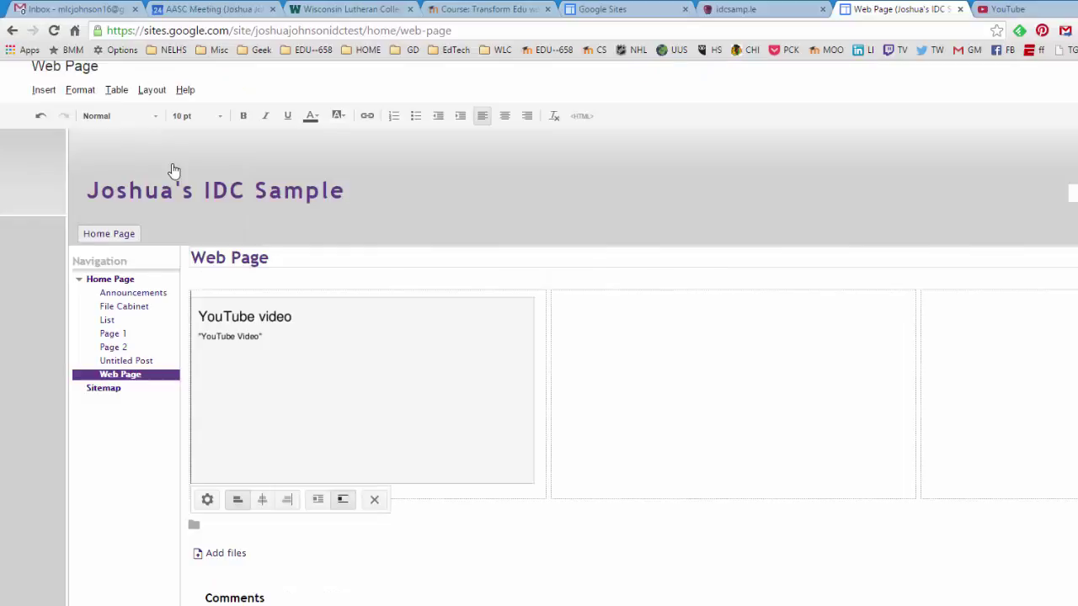
{"action": "left_click", "coordinate": [660, 373]}
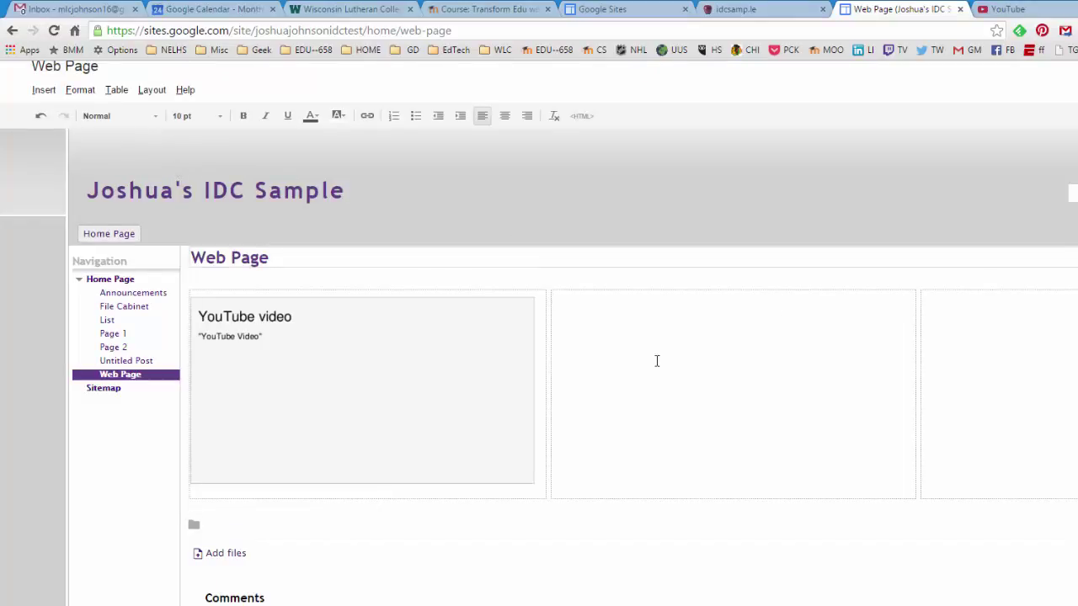
{"action": "left_click", "coordinate": [44, 89]}
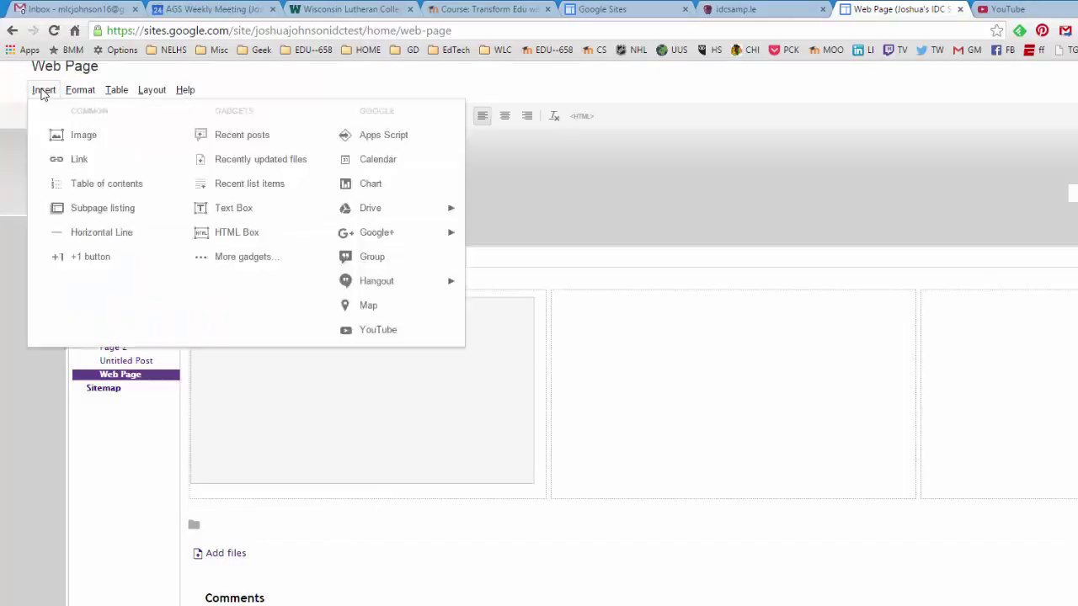
{"action": "left_click", "coordinate": [384, 329]}
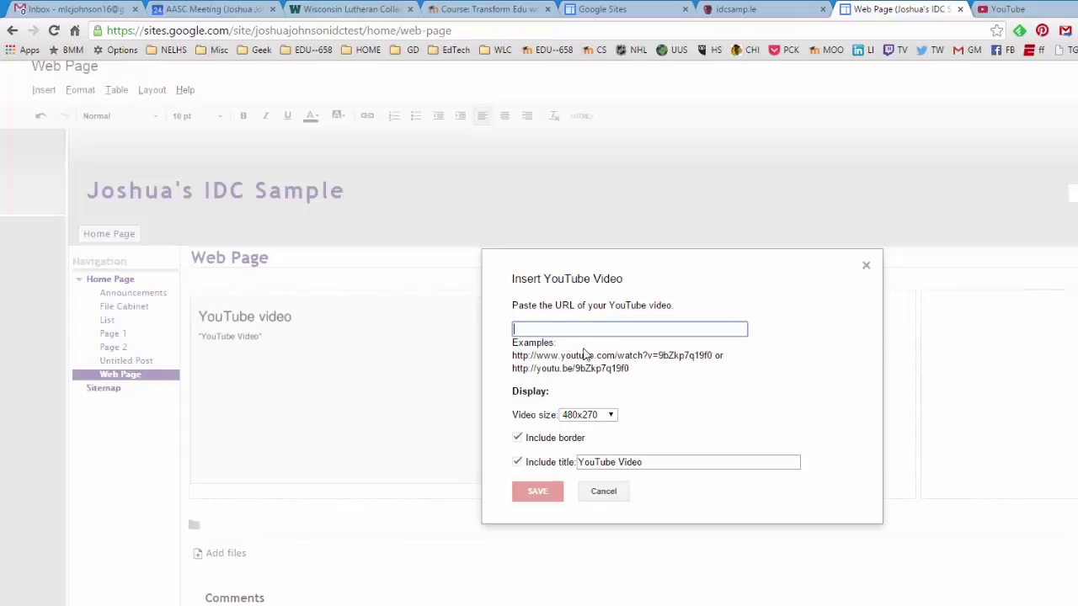
{"action": "key", "text": "ctrl+v"}
{"action": "left_click", "coordinate": [537, 493]}
{"action": "key", "text": "ctrl+s"}
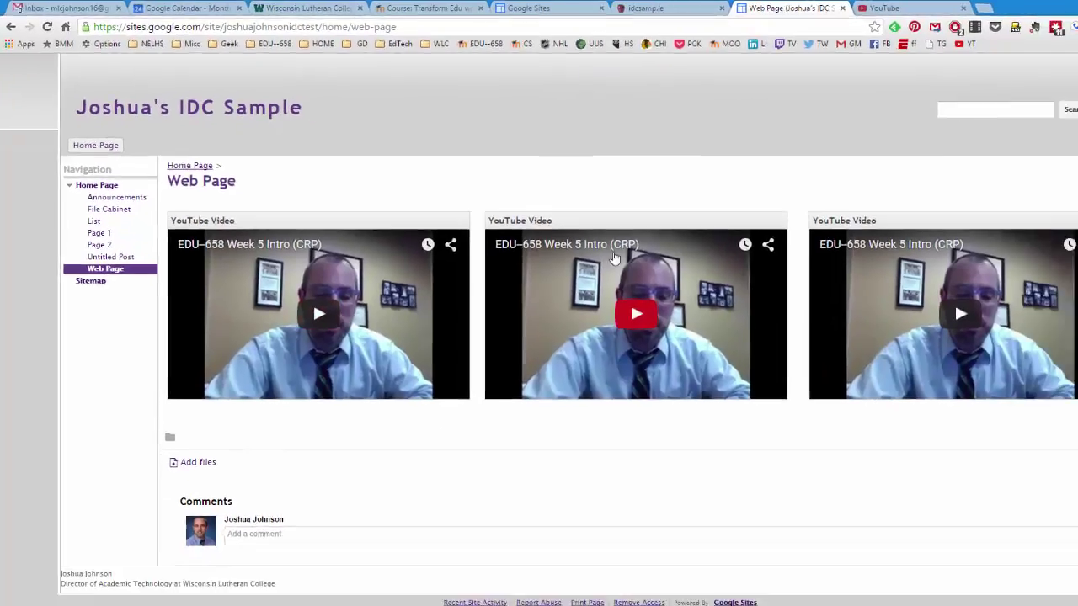
- Reopen the Web Page editor and add blank lines around the row of three videos
{"action": "scroll", "coordinate": [505, 216], "scroll_direction": "up", "scroll_amount": 1}
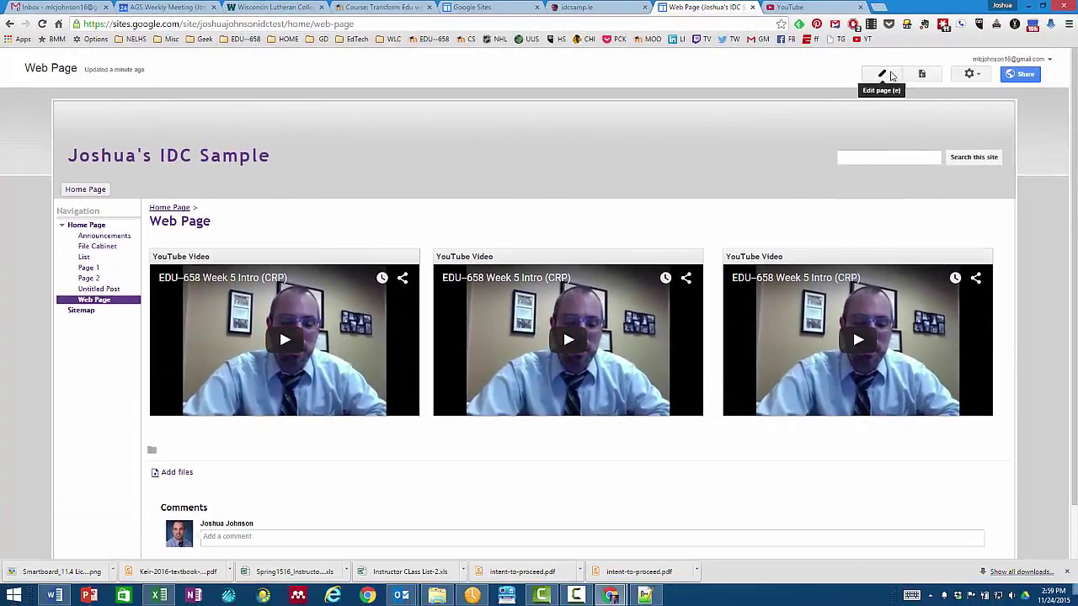
{"action": "left_click", "coordinate": [888, 75]}
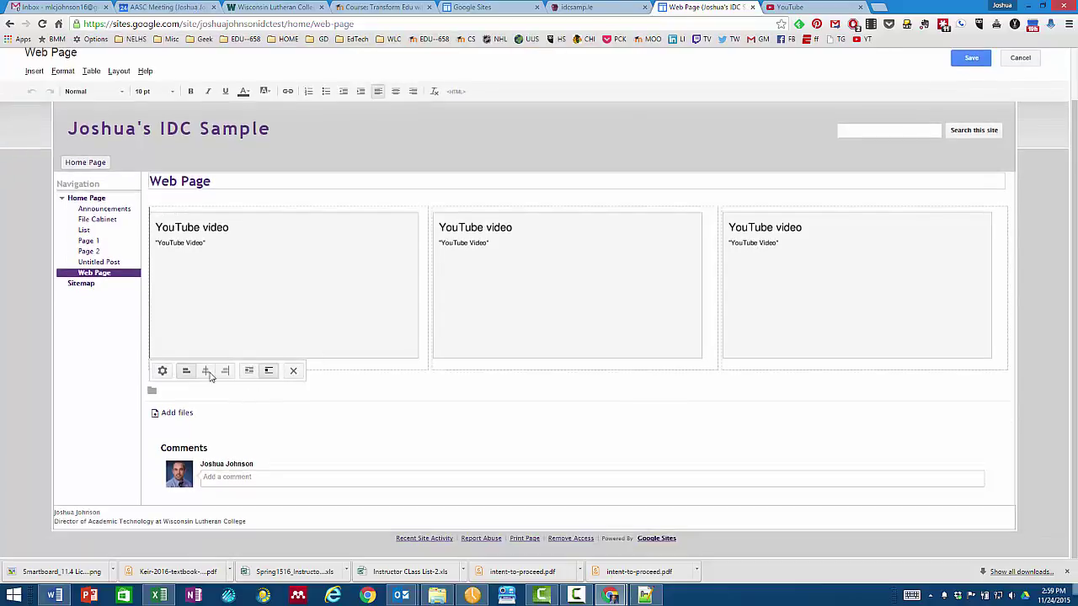
{"action": "left_click", "coordinate": [414, 369]}
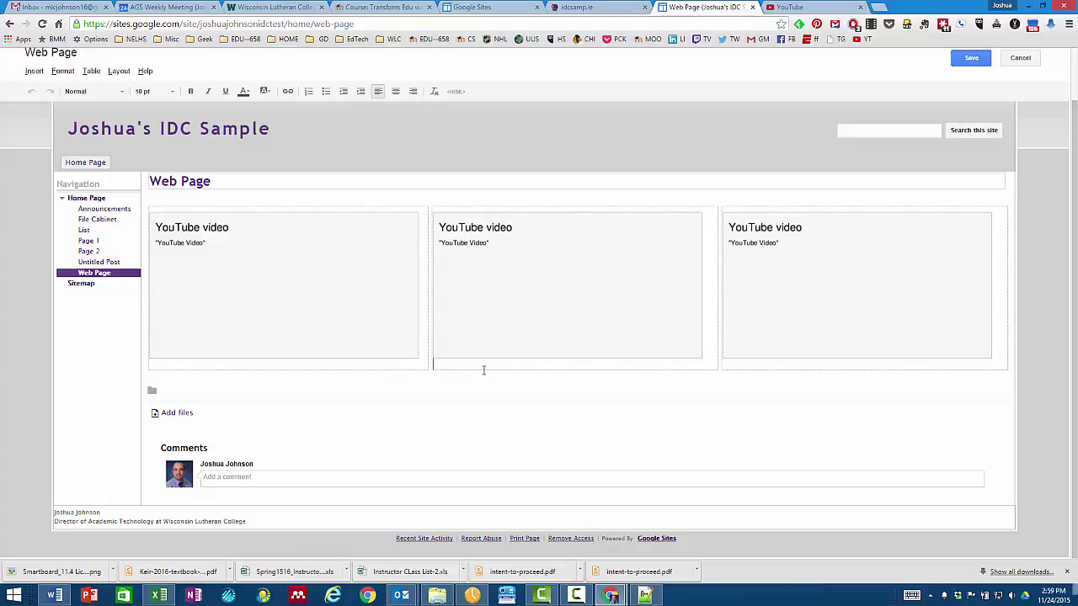
{"action": "left_click", "coordinate": [759, 366]}
{"action": "key", "text": "Return"}
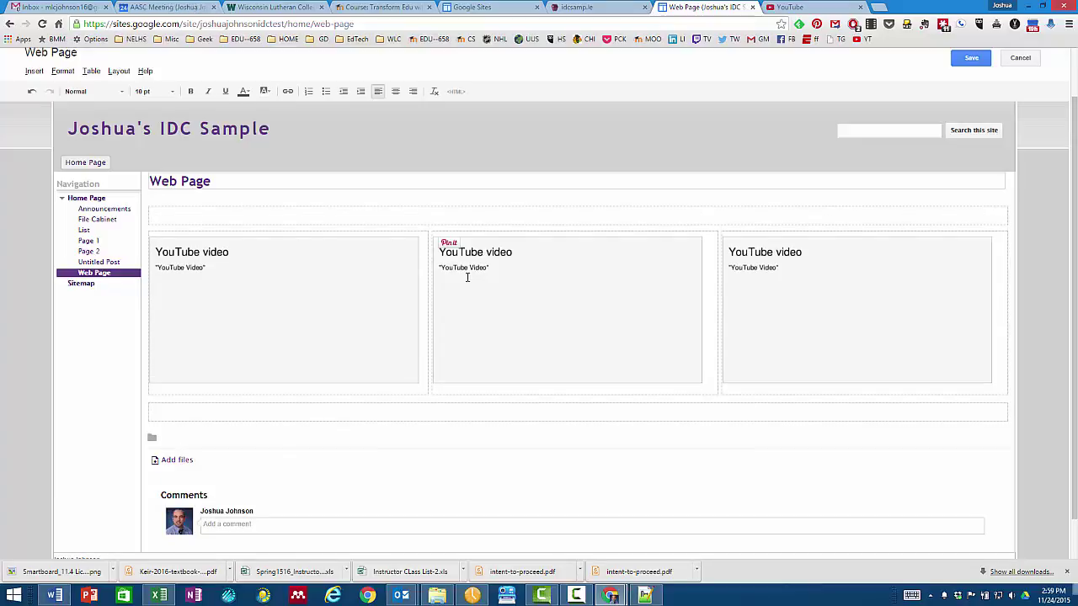